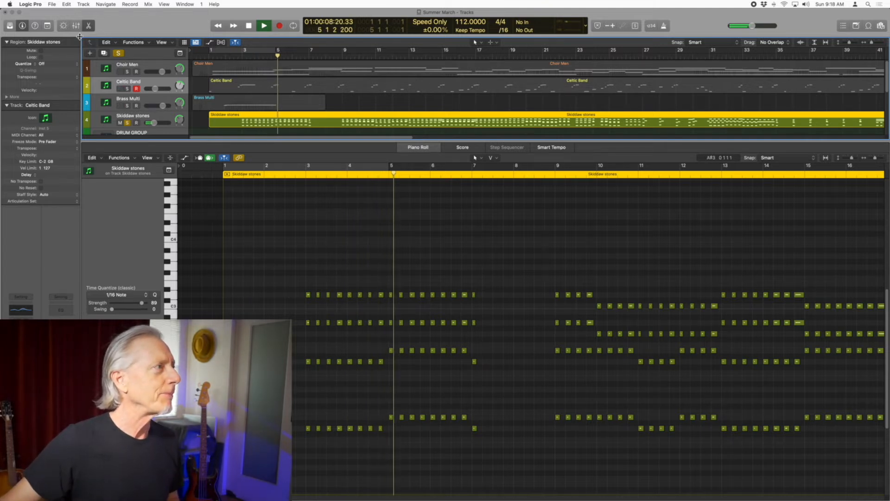
Open the Skiddaw stones region in the Piano Roll, audition its soloed part through the section after bar 25, and clear the solo.
{"action": "key", "text": "x"}
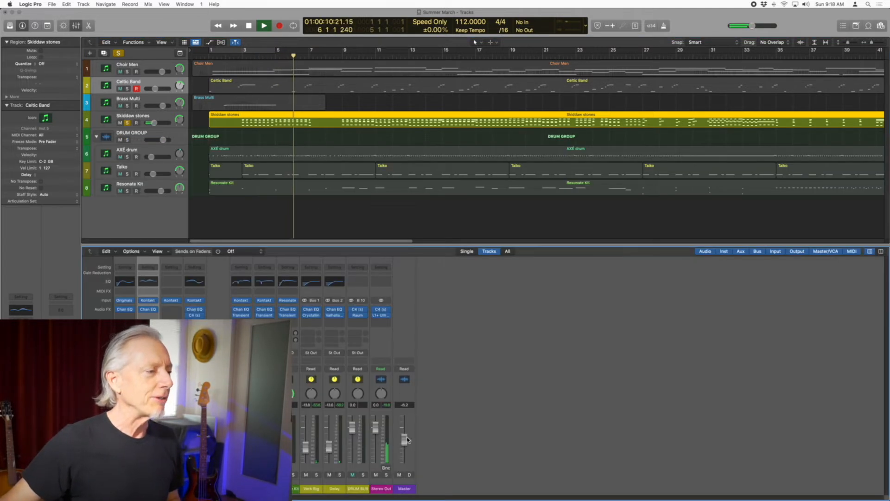
{"action": "double_click", "coordinate": [326, 123]}
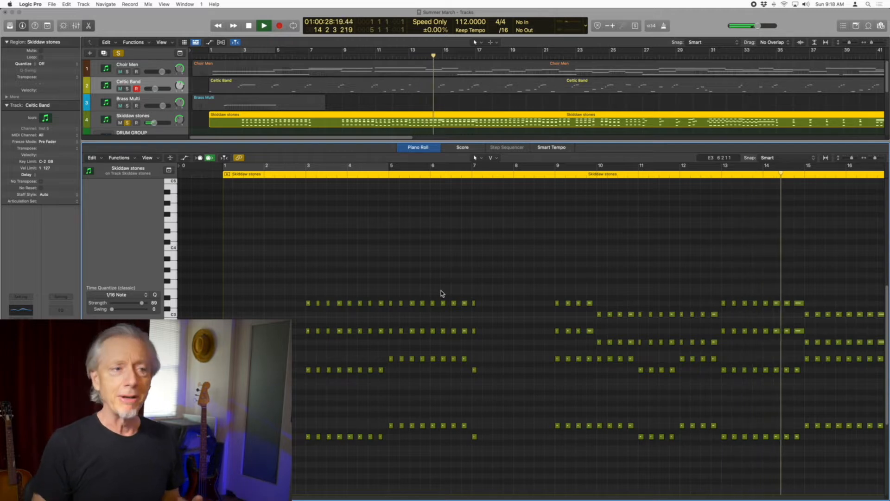
{"action": "key", "text": "space"}
{"action": "left_click", "coordinate": [626, 56]}
{"action": "key", "text": "space"}
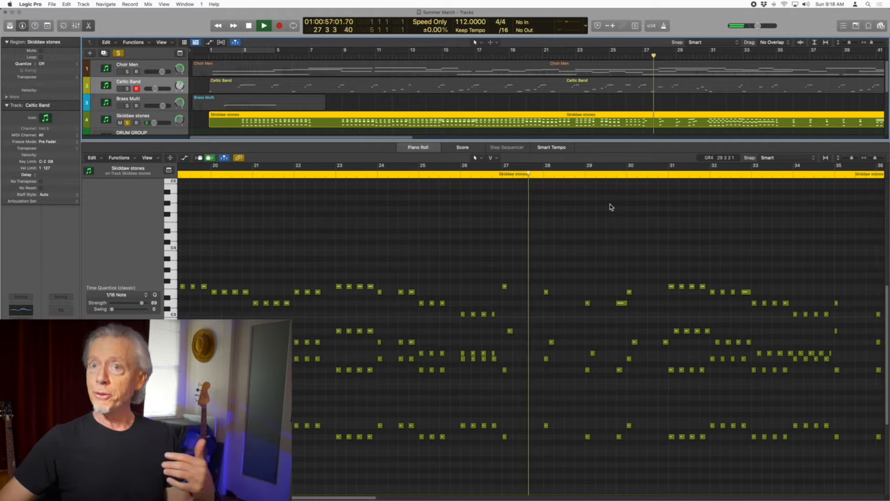
{"action": "key", "text": "space"}
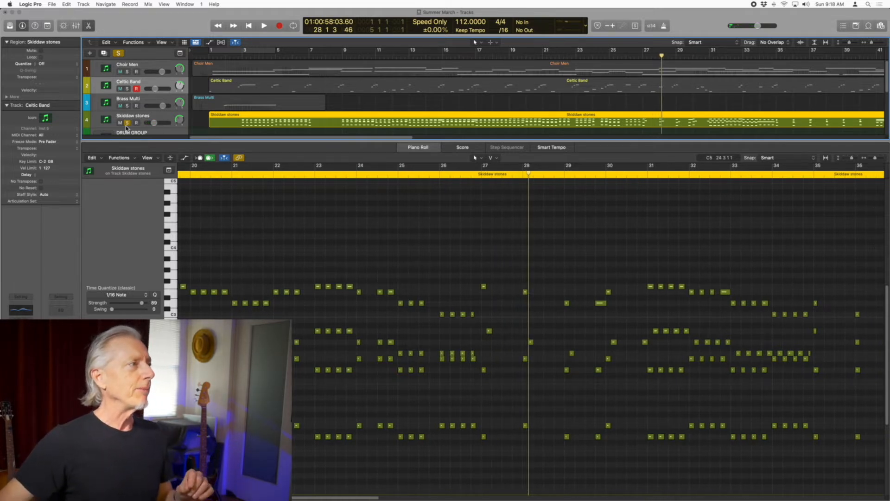
{"action": "left_click", "coordinate": [118, 54]}
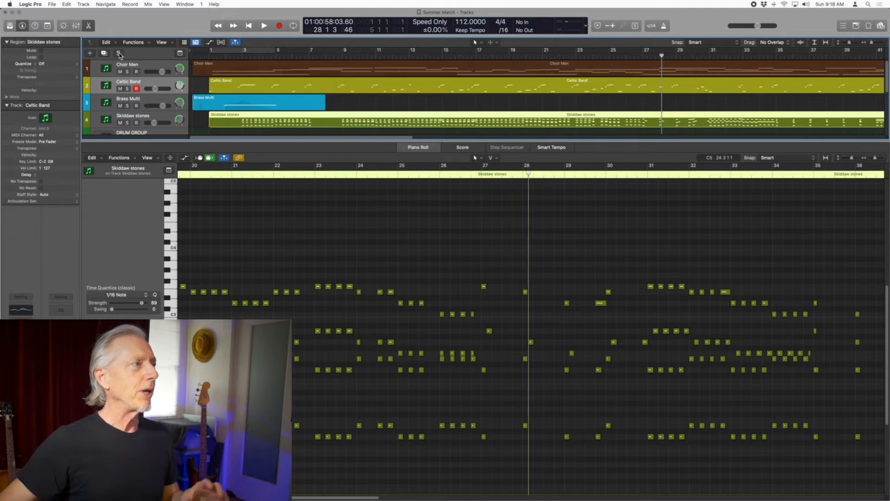
Show the Celtic Band region in the Piano Roll, solo its track and play it from just before bar 1.
{"action": "left_click", "coordinate": [293, 88]}
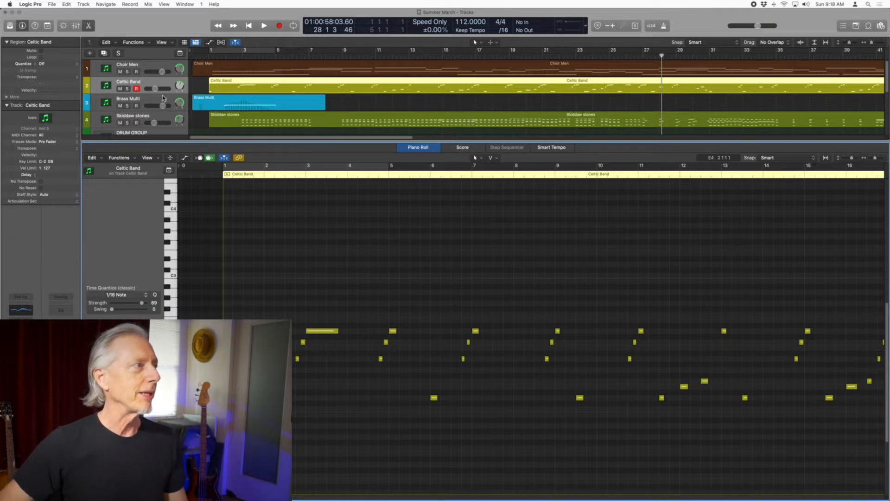
{"action": "left_click", "coordinate": [127, 89]}
{"action": "left_click", "coordinate": [213, 177]}
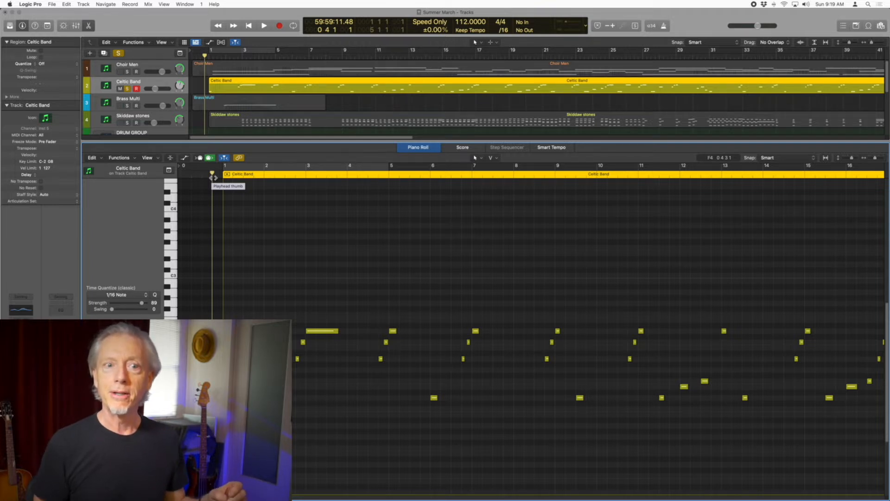
{"action": "key", "text": "space"}
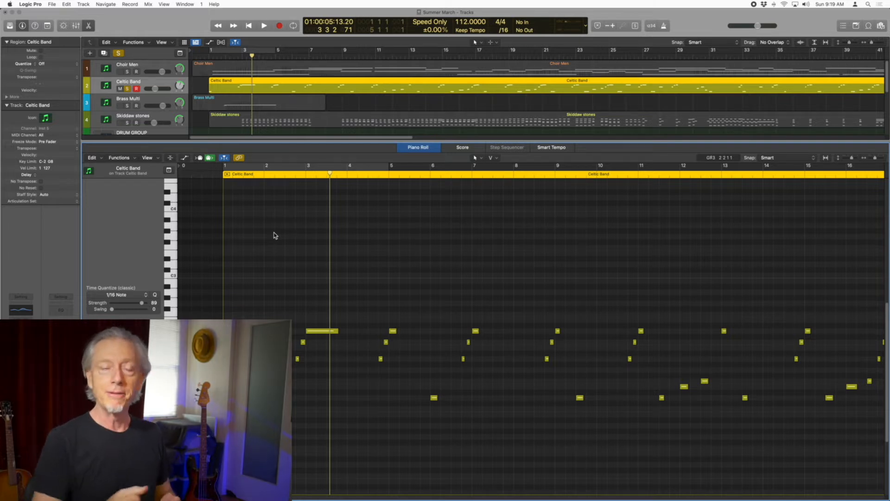
Clear the Celtic Band solo and play the full arrangement, viewing the mixer before returning to the Piano Roll.
{"action": "left_click", "coordinate": [126, 89]}
{"action": "left_click", "coordinate": [248, 26]}
{"action": "key", "text": "space"}
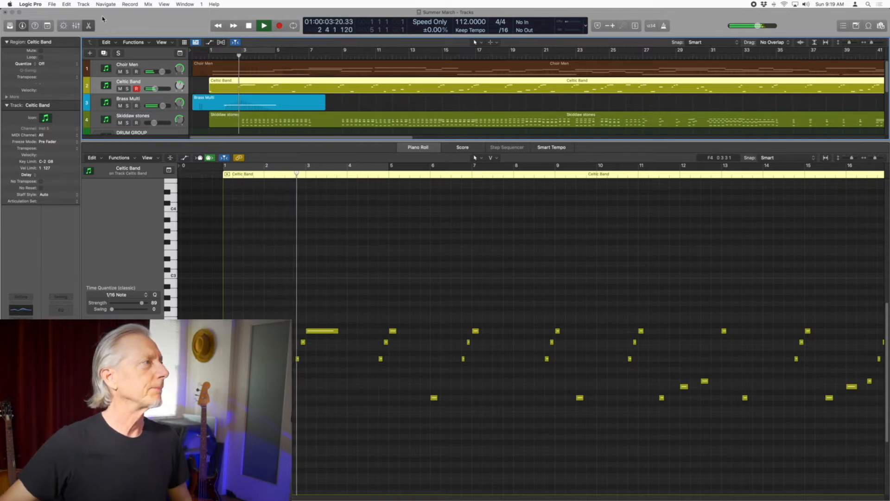
{"action": "left_click", "coordinate": [76, 27]}
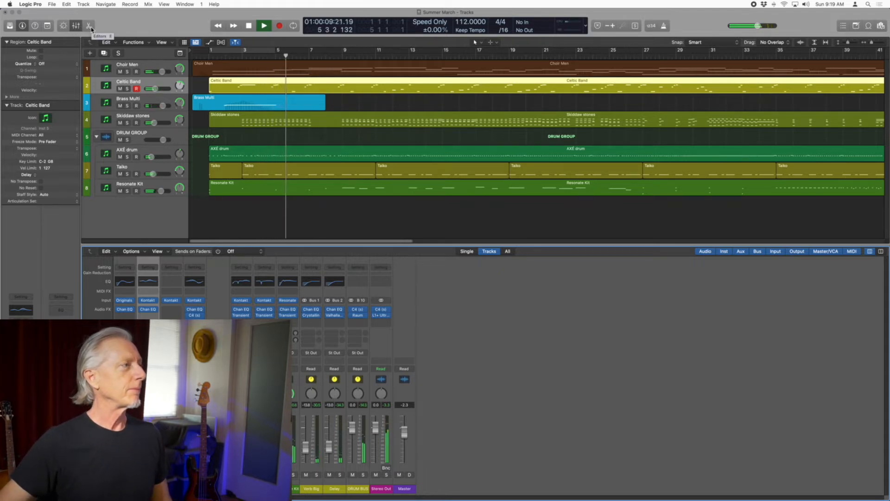
{"action": "left_click", "coordinate": [89, 26]}
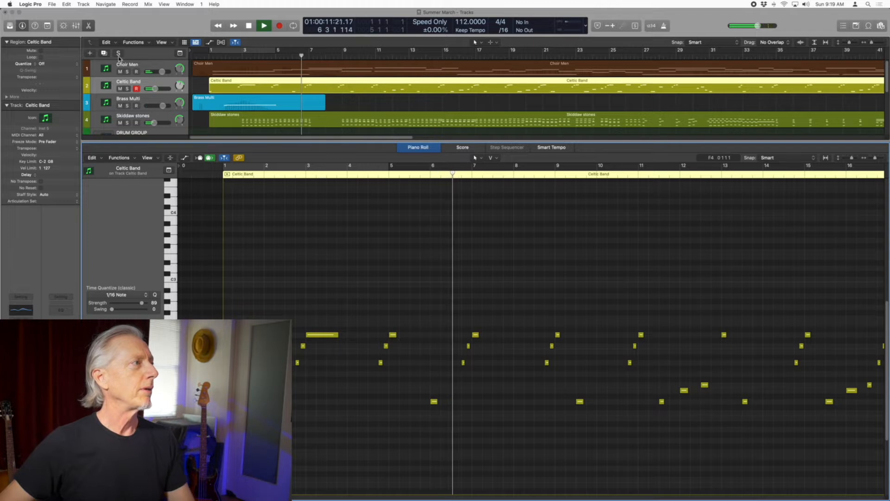
Close the editor and audition the tonal tracks together, adding Skiddaw stones, Celtic Band and Brass Multi to the soloed Choir Men.
{"action": "left_click", "coordinate": [90, 26]}
{"action": "key", "text": "space"}
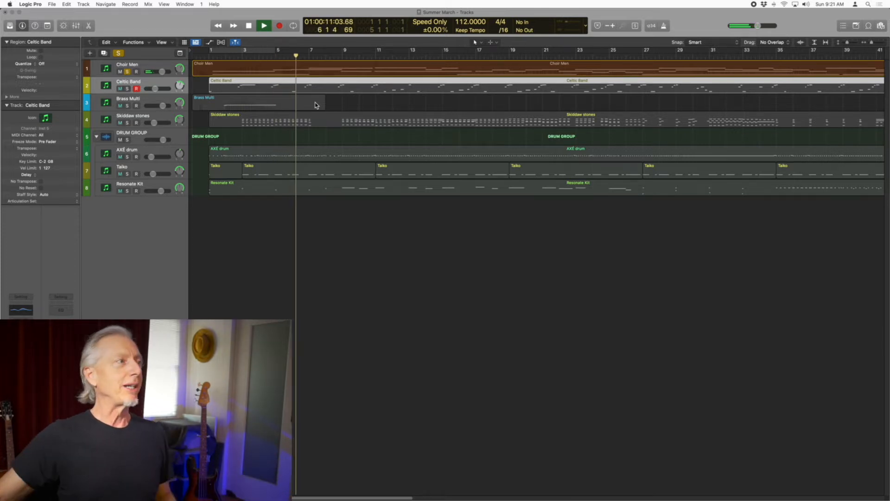
{"action": "left_click", "coordinate": [128, 123]}
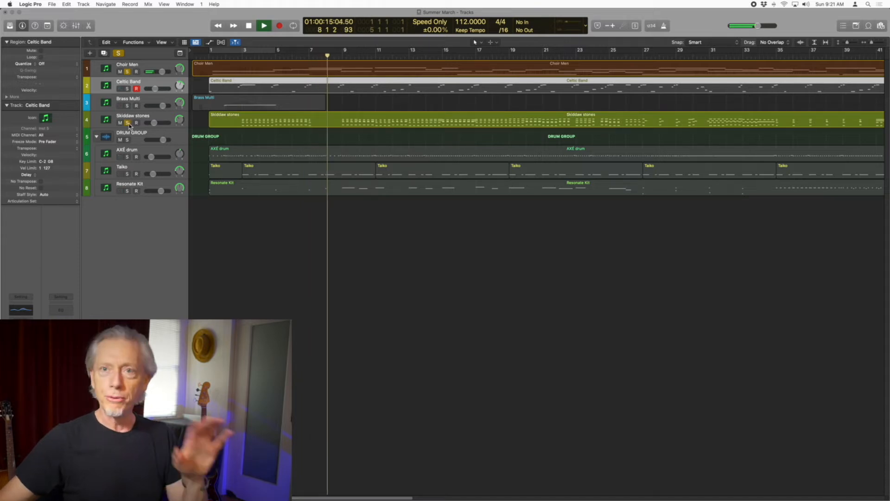
{"action": "left_click", "coordinate": [127, 89]}
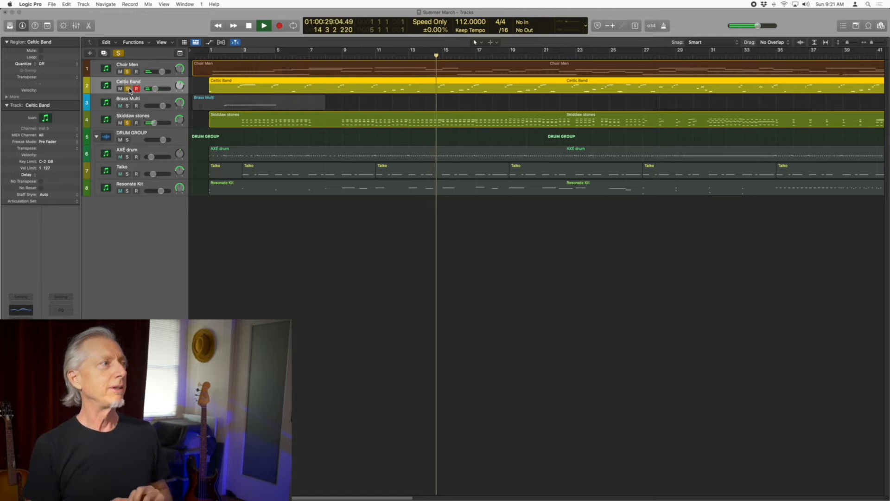
{"action": "left_click", "coordinate": [128, 105]}
{"action": "key", "text": "space"}
Unsolo the tonal tracks, solo the drum group with its AXE drum, Taiko and Resonate Kit tracks, and play from the beginning.
{"action": "left_click_drag", "start_coordinate": [127, 72], "coordinate": [129, 107]}
{"action": "left_click", "coordinate": [127, 123]}
{"action": "left_click_drag", "start_coordinate": [127, 140], "coordinate": [129, 195]}
{"action": "key", "text": "Return"}
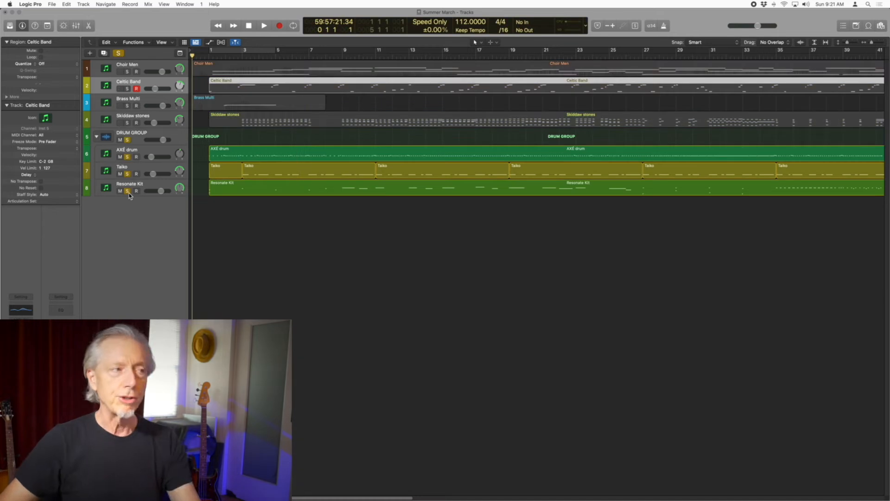
{"action": "key", "text": "space"}
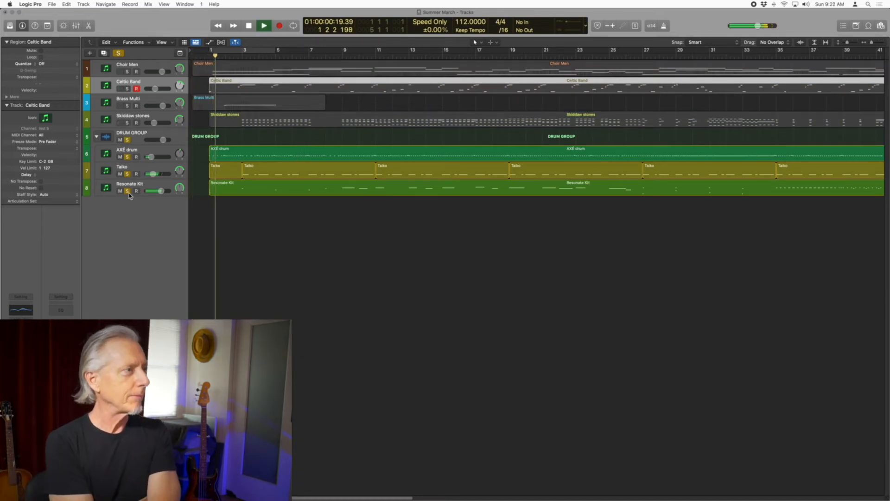
{"action": "left_click", "coordinate": [155, 188]}
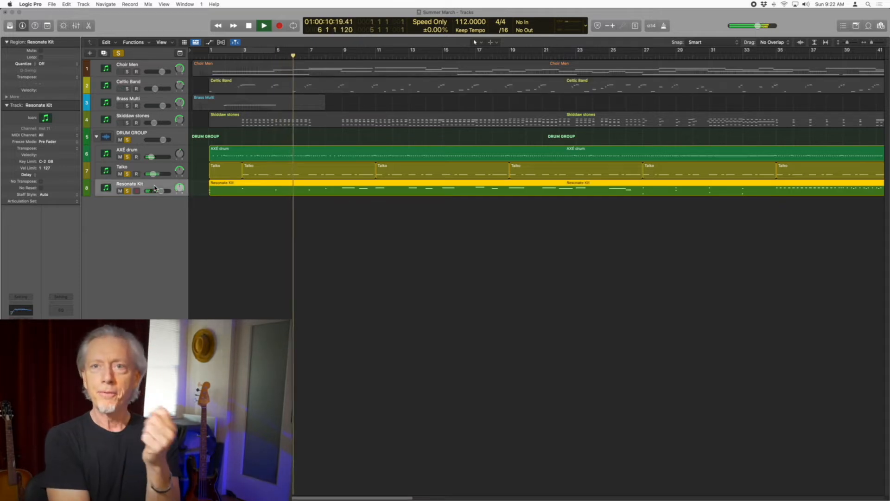
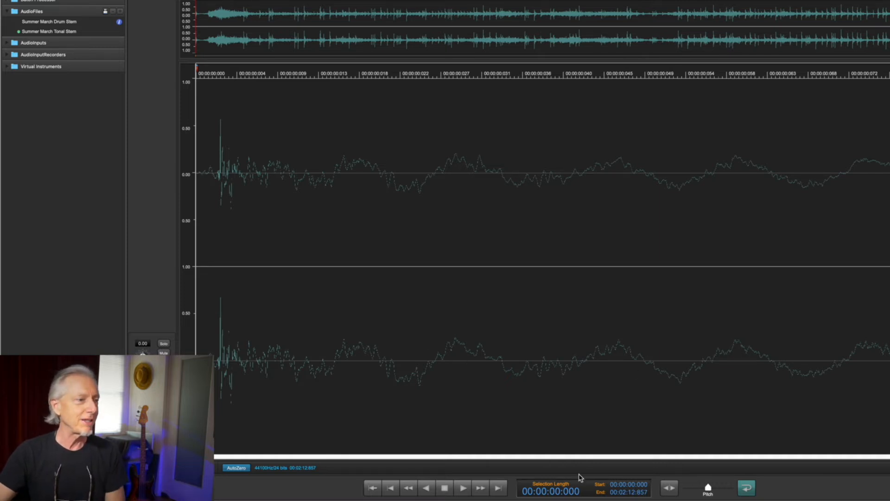
Examine the open stem's waveform in the audio editor from its opening through its final seconds.
{"action": "left_click_drag", "start_coordinate": [215, 457], "coordinate": [263, 457]}
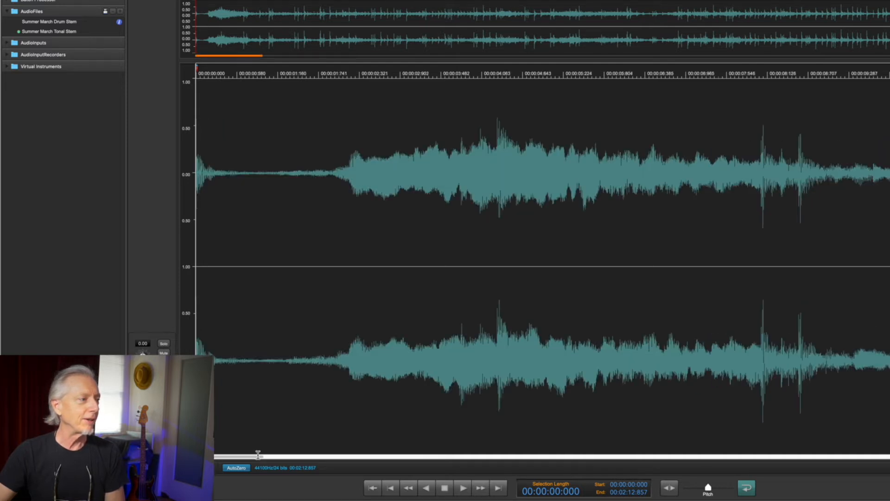
{"action": "left_click_drag", "start_coordinate": [259, 455], "coordinate": [889, 419]}
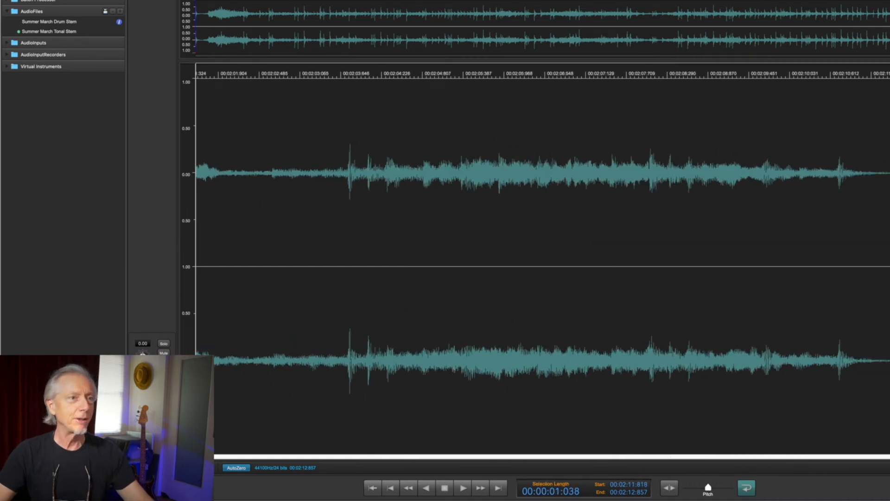
{"action": "left_click", "coordinate": [573, 277]}
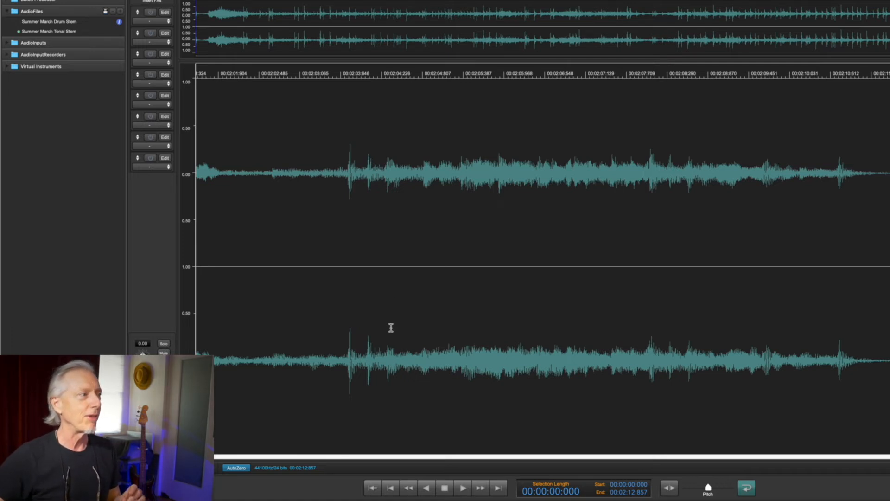
Insert the oeksound soothe2 AudioUnit plug-in in the first insert slot and reposition its window.
{"action": "left_click", "coordinate": [165, 21]}
{"action": "mouse_move", "coordinate": [168, 147]}
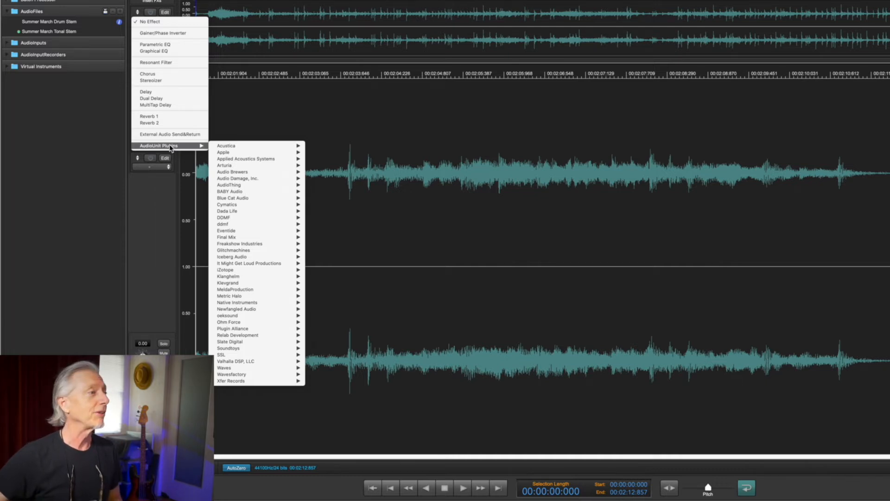
{"action": "mouse_move", "coordinate": [240, 278]}
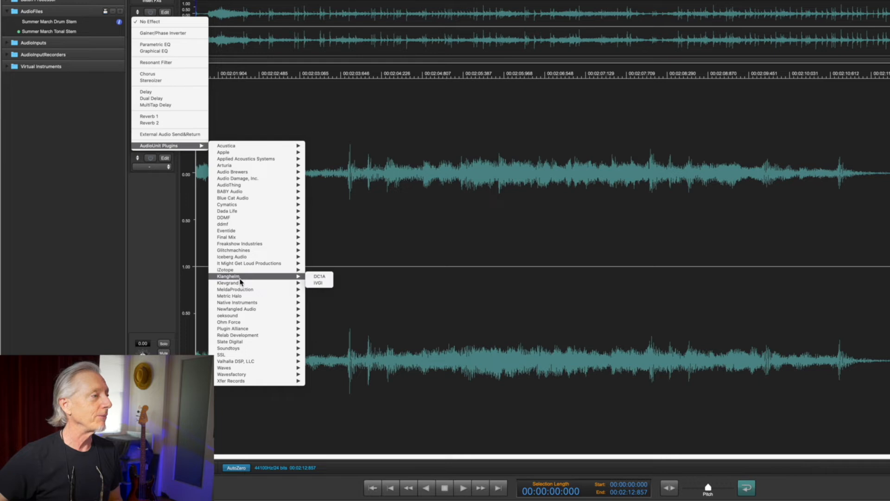
{"action": "mouse_move", "coordinate": [240, 316]}
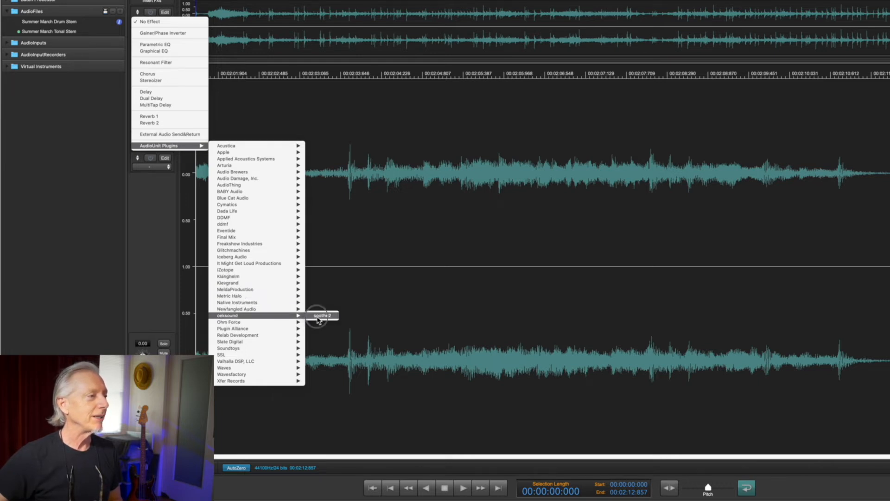
{"action": "left_click", "coordinate": [320, 316]}
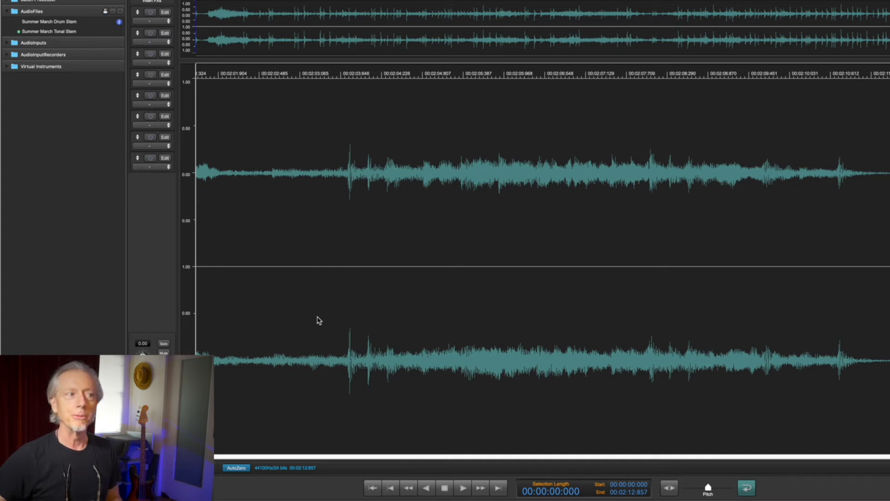
{"action": "left_click_drag", "start_coordinate": [353, 235], "coordinate": [551, 122]}
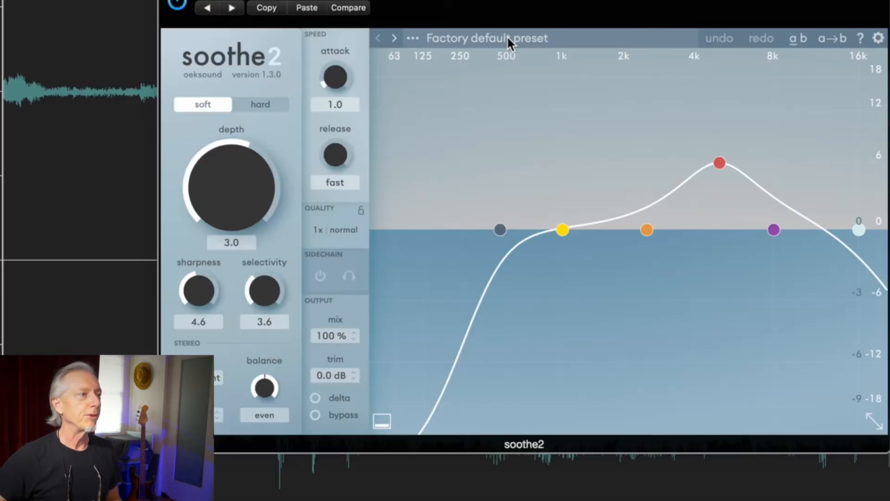
Load the "Balance to the grammy awards" preset from soothe2's Mastering presets.
{"action": "left_click", "coordinate": [478, 141]}
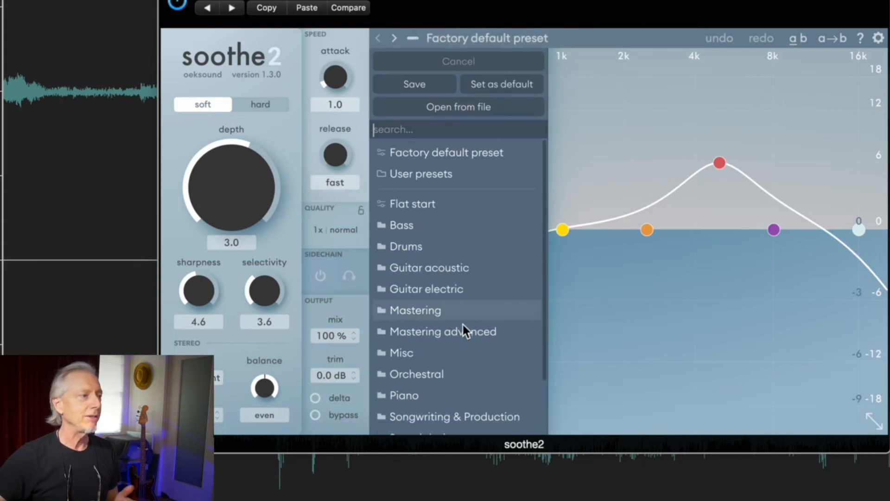
{"action": "left_click", "coordinate": [438, 310]}
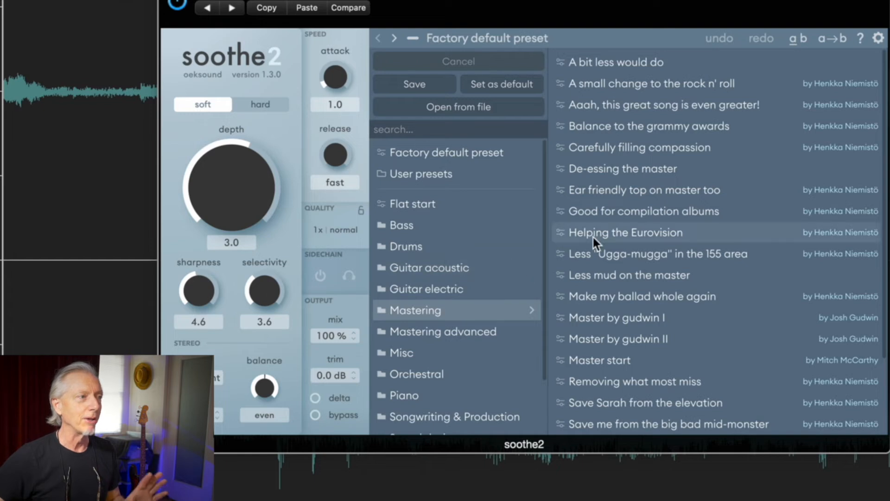
{"action": "left_click", "coordinate": [649, 125]}
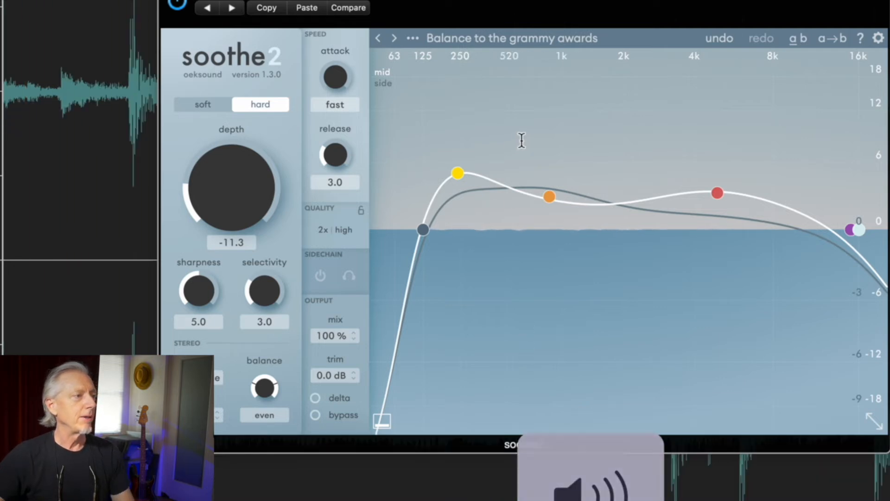
Raise soothe2's depth gradually to about -2.4 while listening to the playback.
{"action": "left_click_drag", "start_coordinate": [236, 198], "coordinate": [251, 163]}
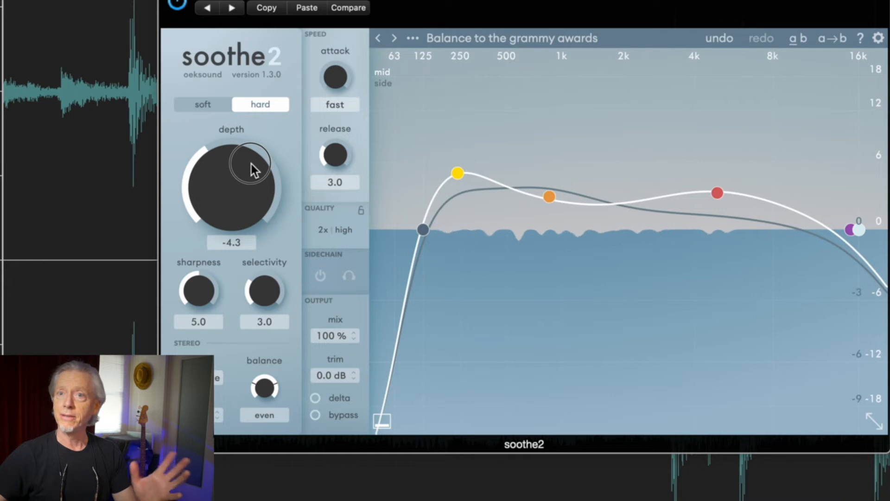
{"action": "left_click_drag", "start_coordinate": [251, 163], "coordinate": [251, 159]}
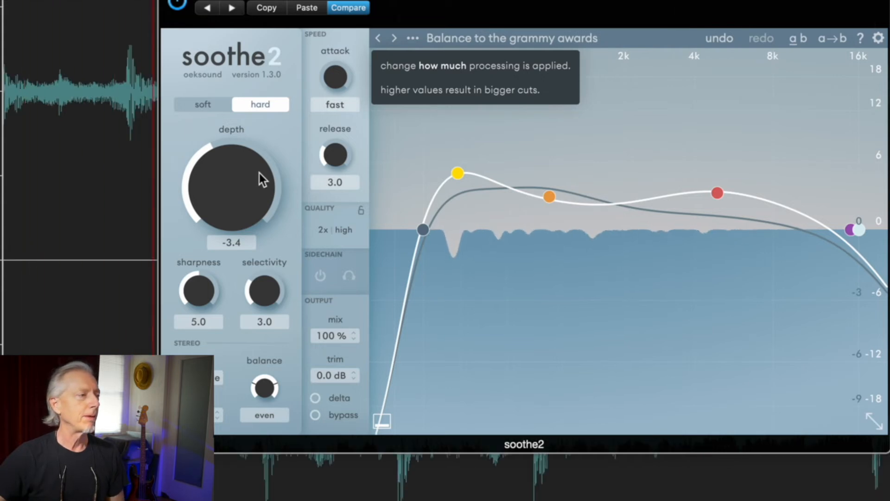
{"action": "left_click_drag", "start_coordinate": [250, 180], "coordinate": [251, 174]}
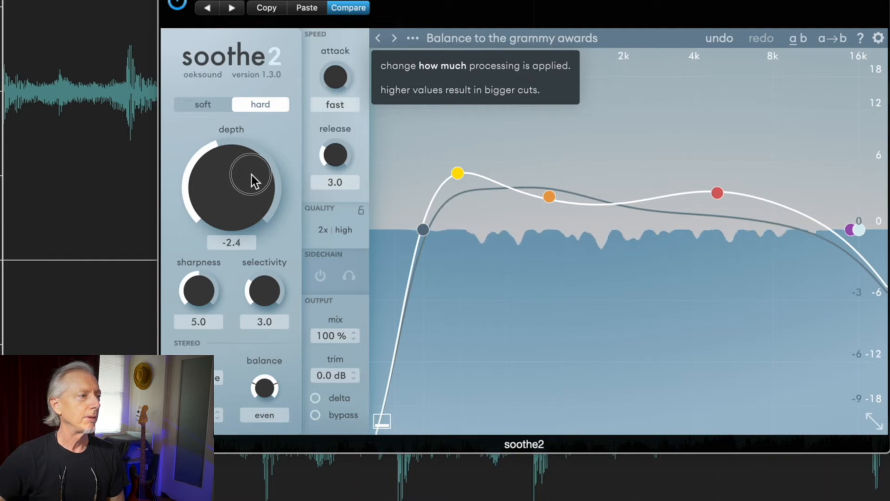
{"action": "left_click_drag", "start_coordinate": [252, 174], "coordinate": [252, 171]}
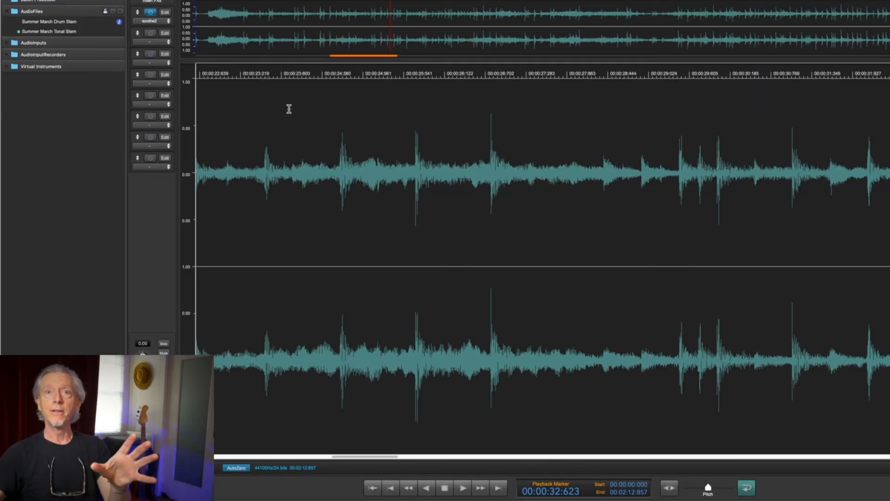
Insert the iZotope Ozone 9 AudioUnit plug-in in the second insert slot, after soothe2.
{"action": "left_click", "coordinate": [161, 42]}
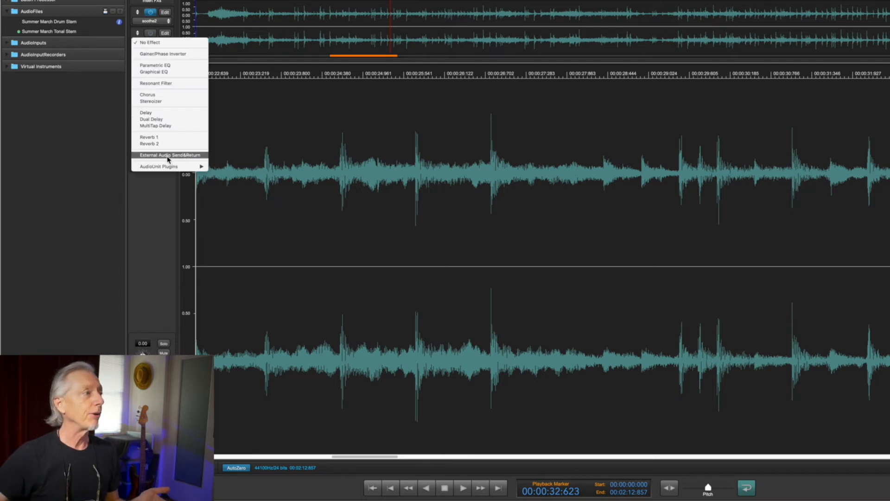
{"action": "mouse_move", "coordinate": [169, 172]}
{"action": "mouse_move", "coordinate": [228, 188]}
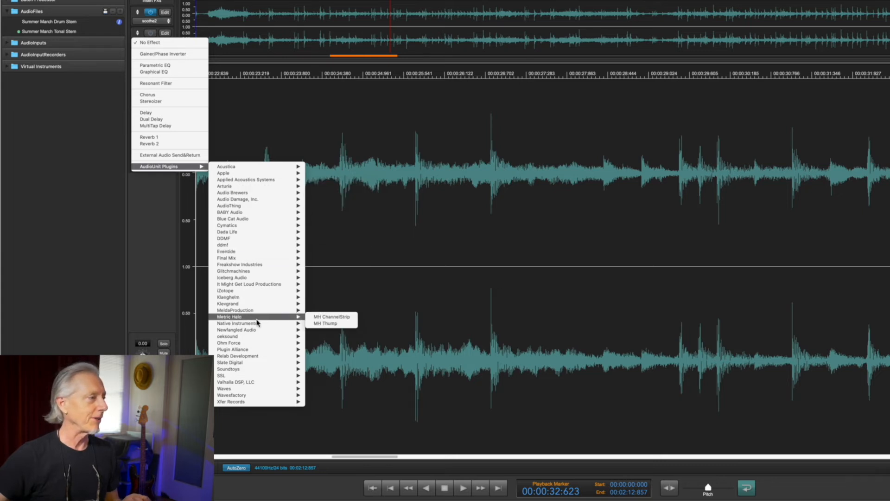
{"action": "mouse_move", "coordinate": [255, 293]}
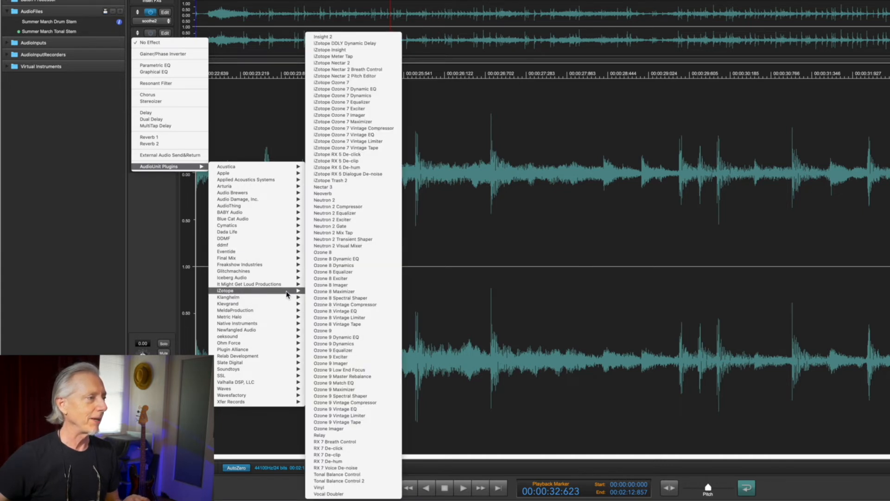
{"action": "left_click", "coordinate": [338, 331]}
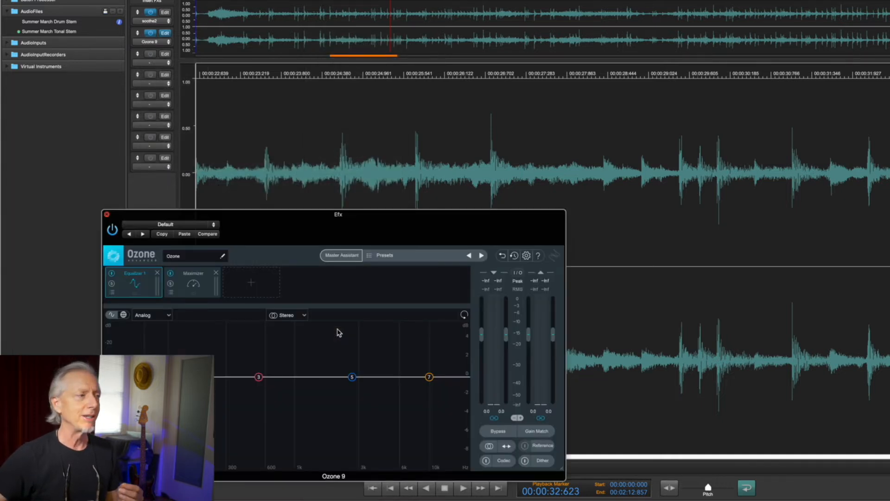
Run Ozone's Master Assistant during playback with Modern modules, Manual loudness at Medium intensity and Streaming destination, and accept its suggestion.
{"action": "left_click", "coordinate": [345, 259]}
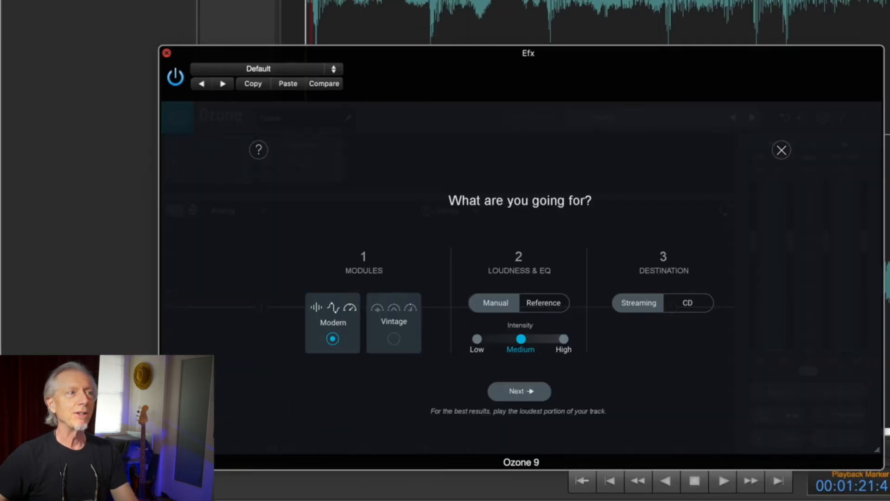
{"action": "key", "text": "space"}
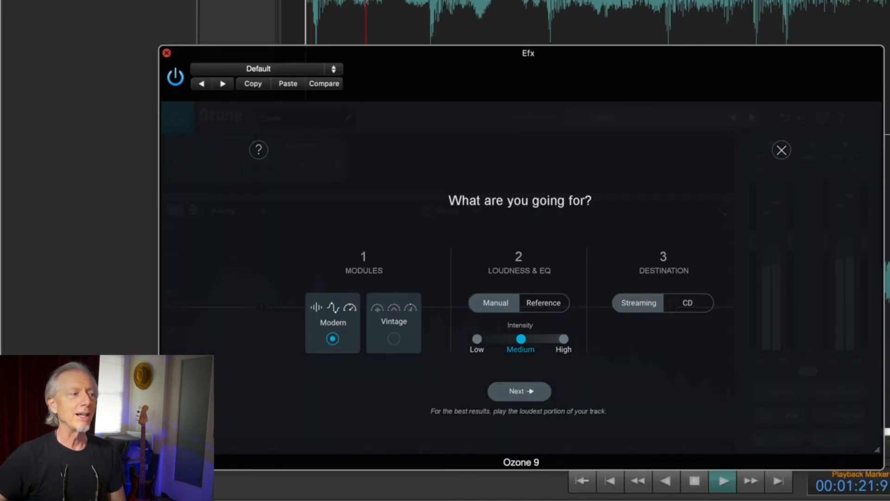
{"action": "left_click", "coordinate": [529, 390]}
{"action": "key", "text": "XF86AudioRaiseVolume"}
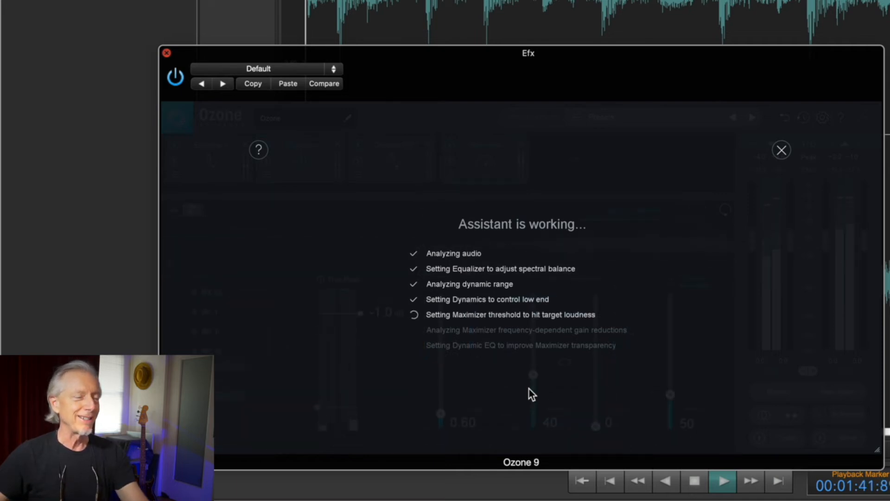
{"action": "key", "text": "XF86AudioLowerVolume"}
{"action": "key", "text": "XF86AudioLowerVolume"}
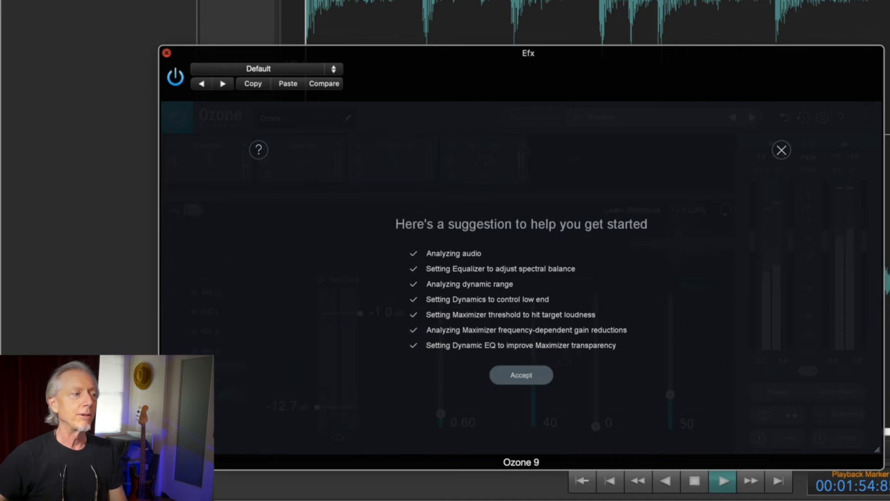
{"action": "left_click", "coordinate": [533, 374]}
Review the assistant's settings in Ozone's Equalizer 1, Dynamics and Dynamic EQ modules while the stem plays.
{"action": "left_click", "coordinate": [212, 161]}
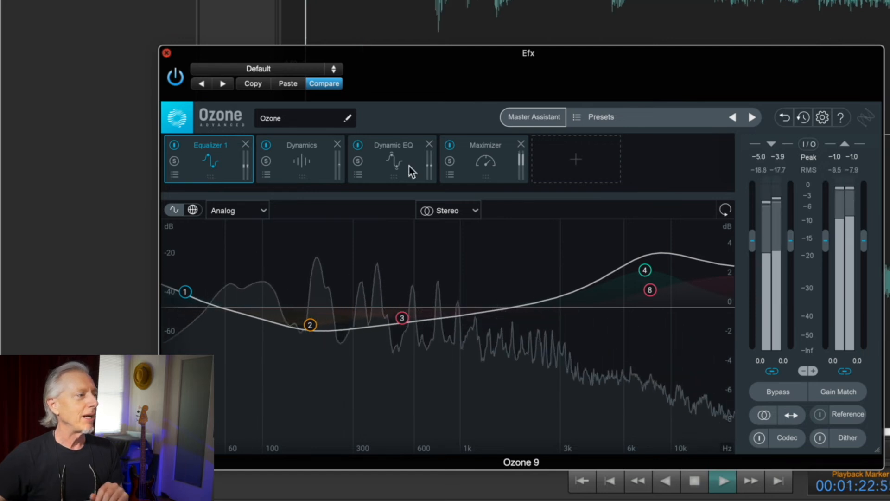
{"action": "left_click", "coordinate": [293, 163]}
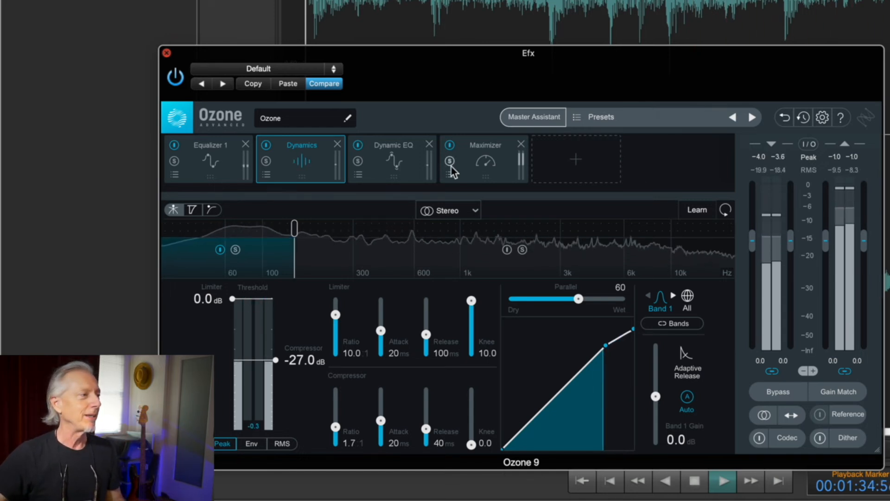
{"action": "left_click", "coordinate": [409, 162]}
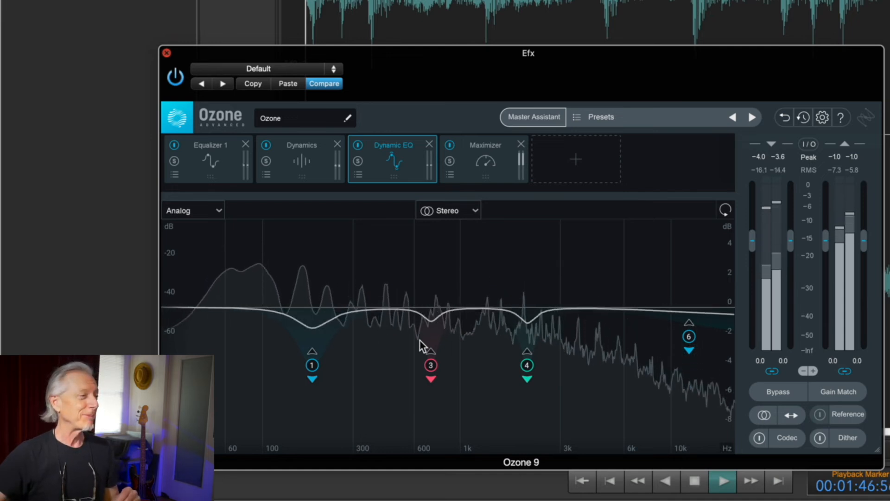
Raise the threshold of Ozone's Maximizer slightly and close the plug-in window.
{"action": "left_click", "coordinate": [482, 173]}
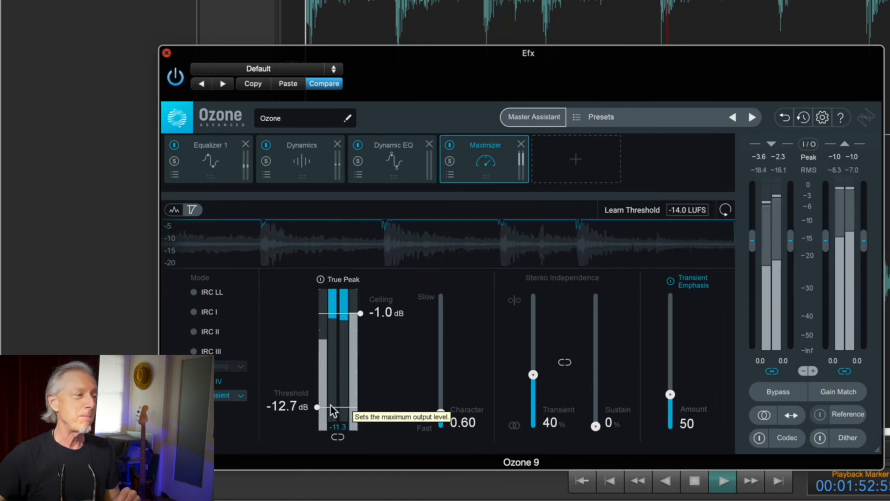
{"action": "left_click", "coordinate": [317, 407]}
{"action": "left_click_drag", "start_coordinate": [317, 408], "coordinate": [332, 395]}
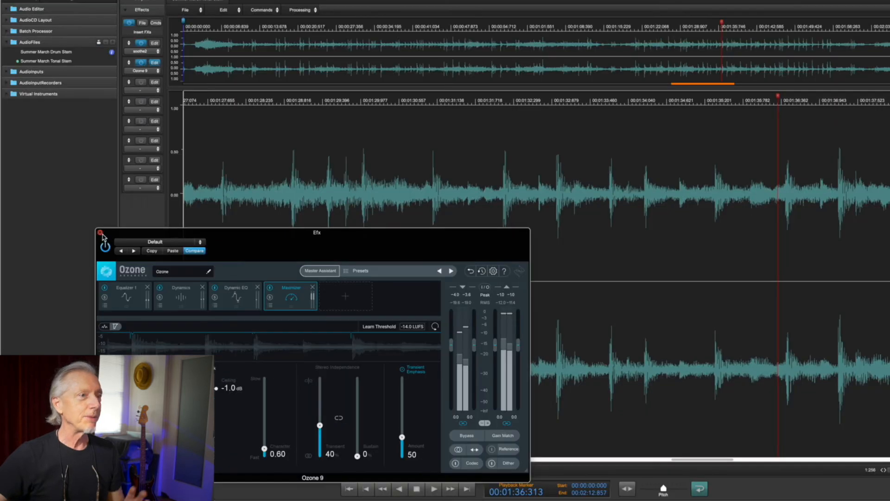
{"action": "left_click", "coordinate": [100, 234]}
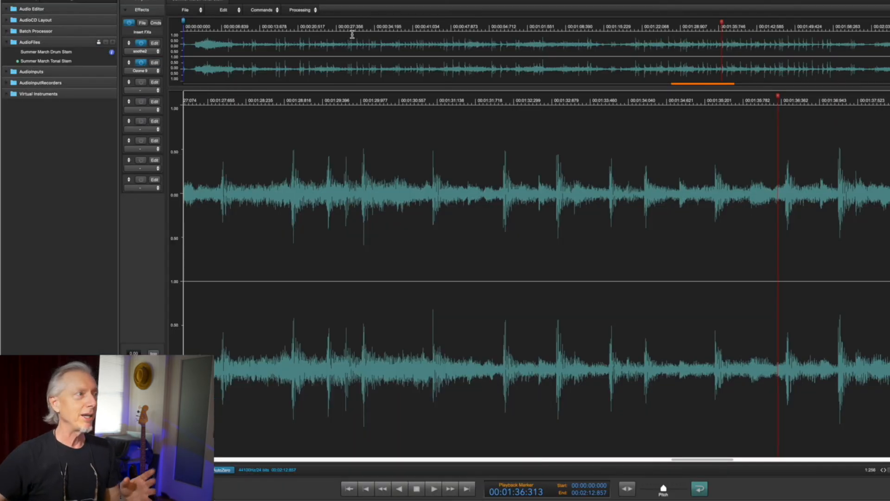
Render the insert effects into the open stem without adding a tail or a fade-out on the tail.
{"action": "left_click", "coordinate": [317, 10]}
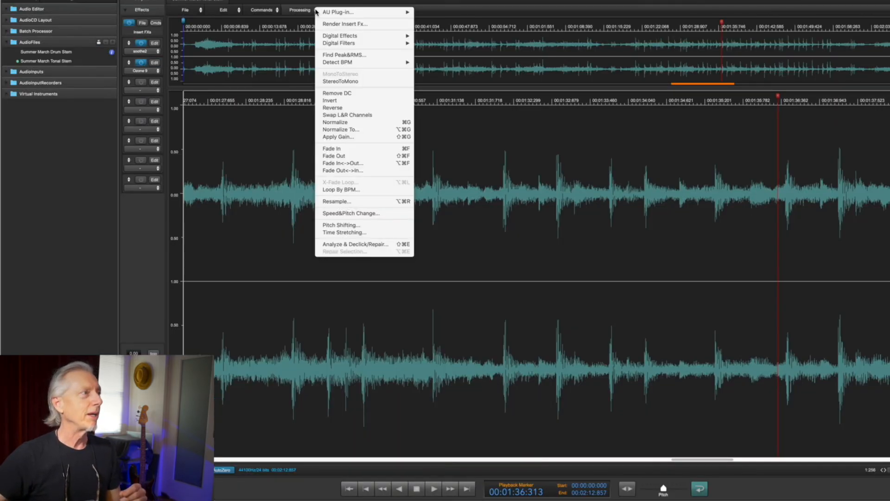
{"action": "left_click", "coordinate": [338, 24]}
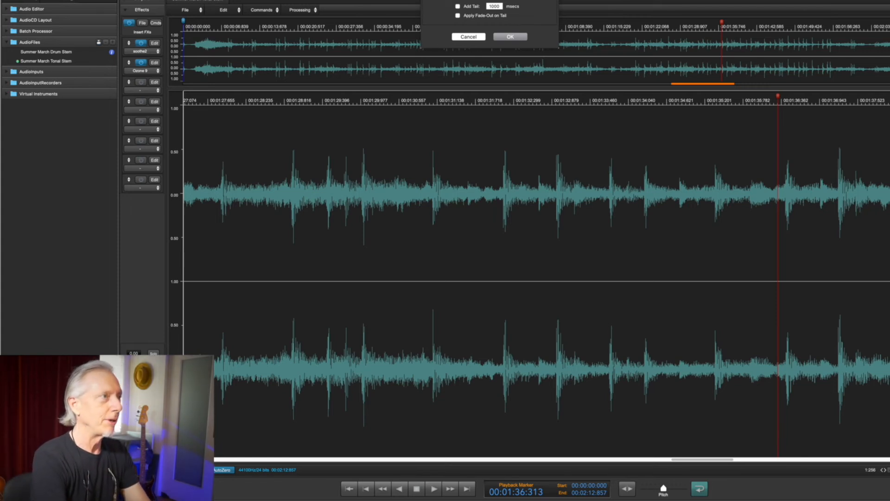
{"action": "key", "text": "Return"}
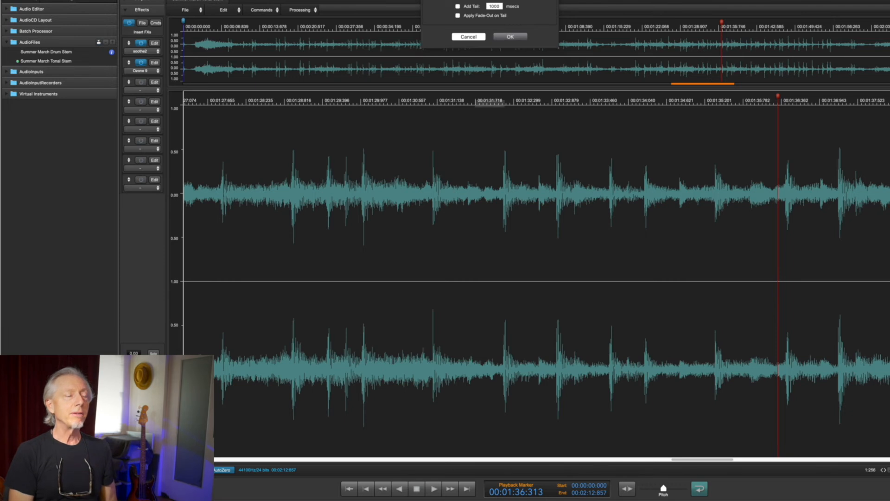